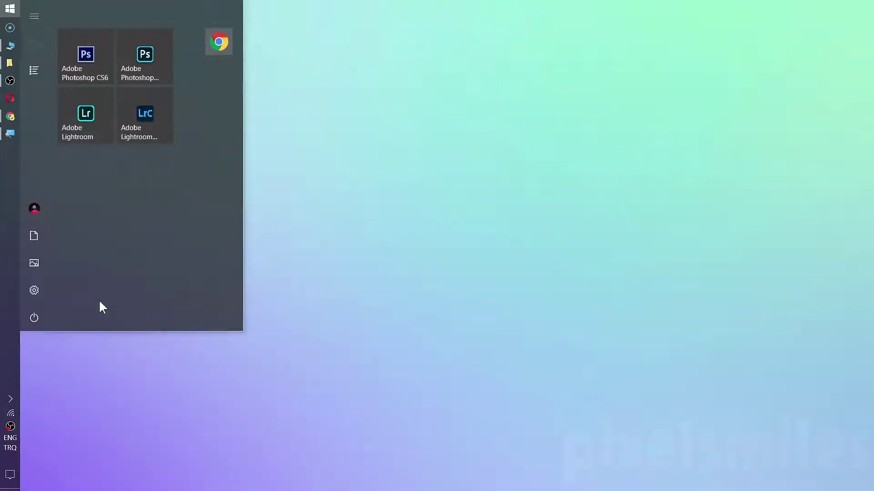
pyautogui.write('run')
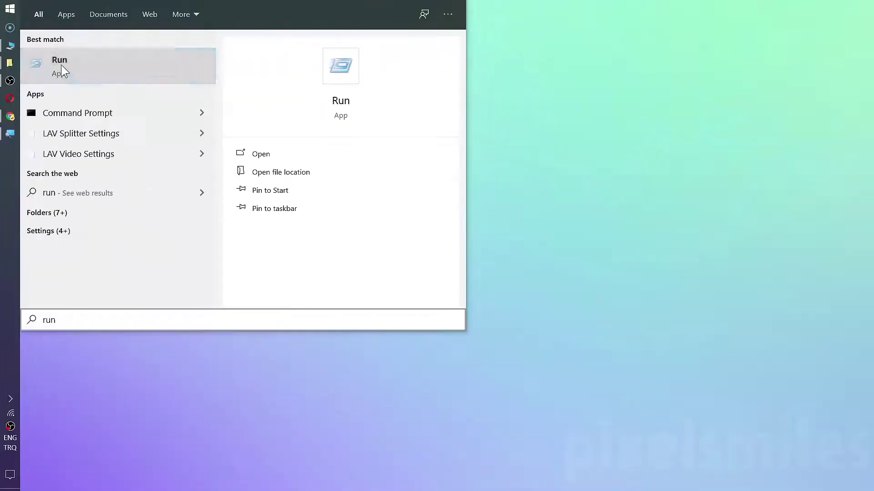
# Launch the Run dialog from Start search and position it on the desktop
pyautogui.click(61, 65)
pyautogui.moveTo(94, 35); pyautogui.dragTo(205, 72)
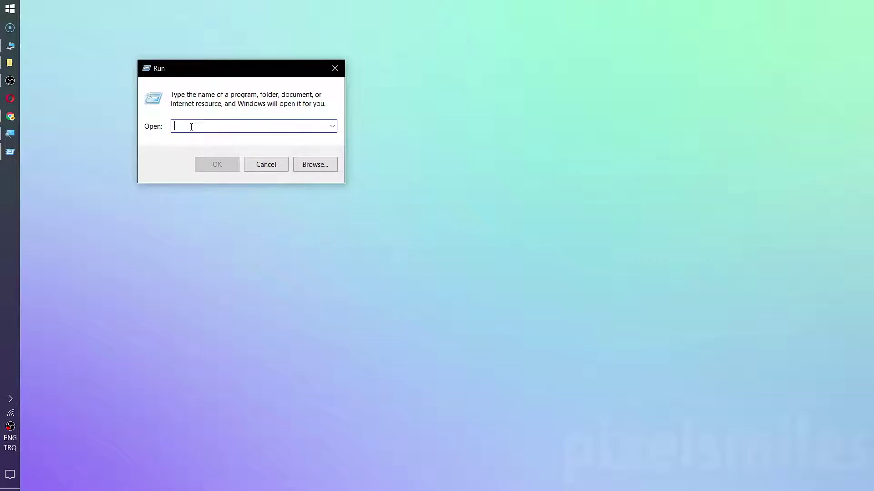
pyautogui.write('%%')
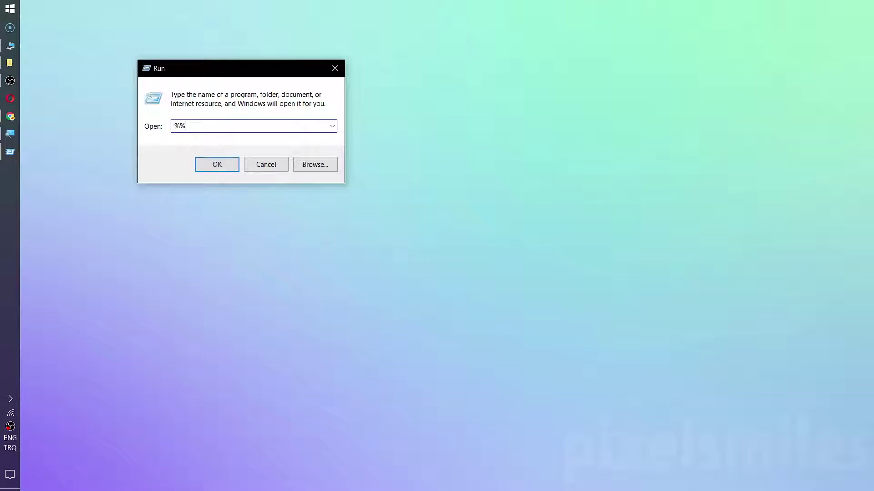
pyautogui.write('mp')
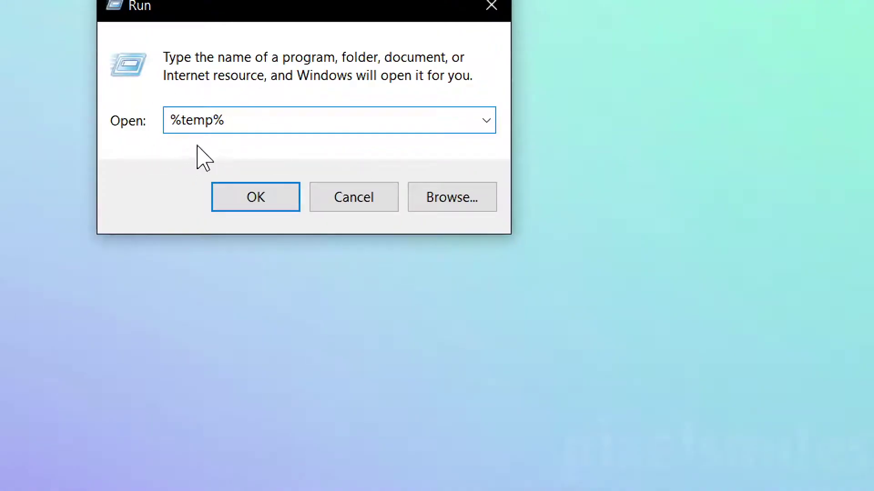
# Open the user Temp folder (278 items), park it on the right and bring up Start
pyautogui.click(240, 205)
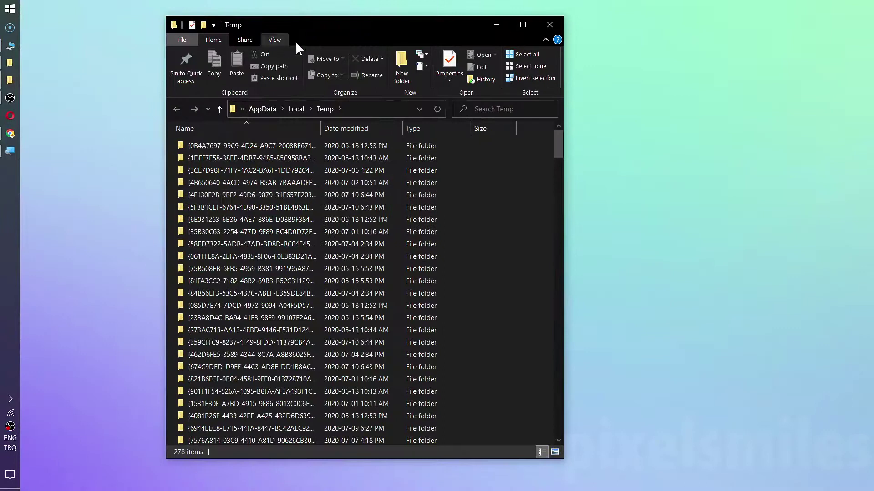
pyautogui.moveTo(276, 26); pyautogui.dragTo(568, 32)
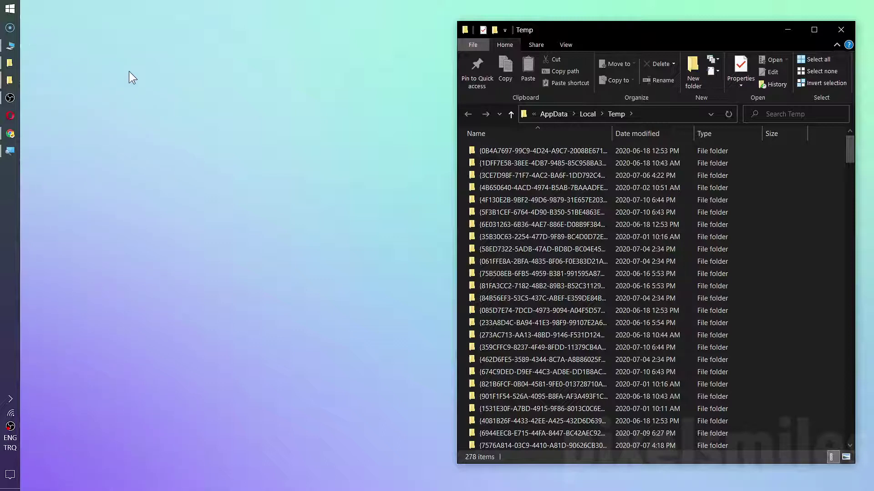
pyautogui.click(10, 10)
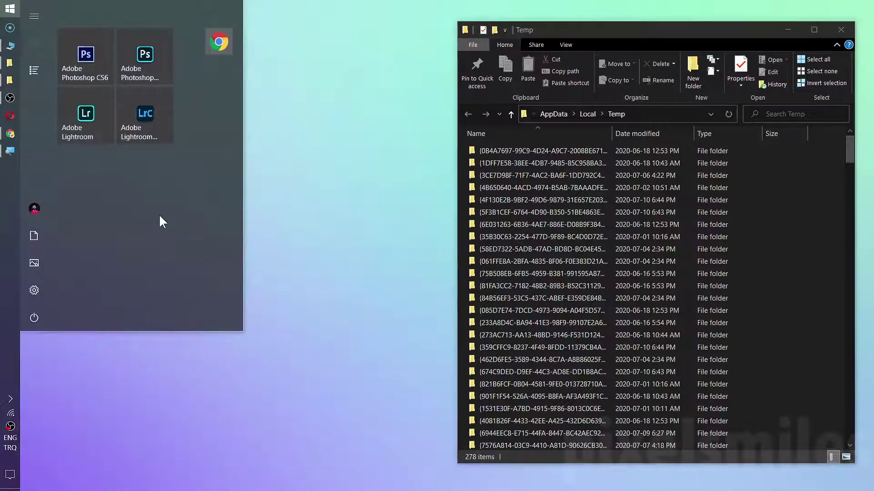
pyautogui.write('run')
# Open Windows\Temp (174 items) via Run with 'temp' in a second window
pyautogui.press('Return')
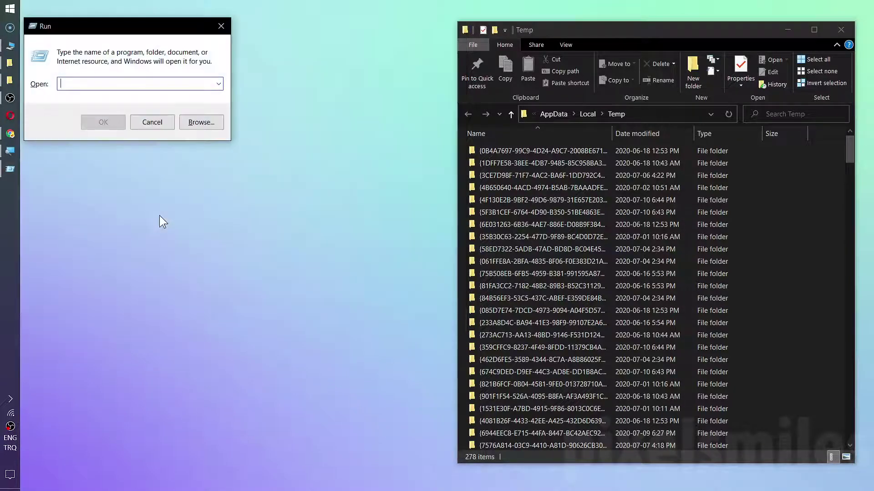
pyautogui.moveTo(108, 31)
pyautogui.mouseDown()
pyautogui.moveTo(248, 64)
pyautogui.moveTo(238, 74)
pyautogui.mouseUp()
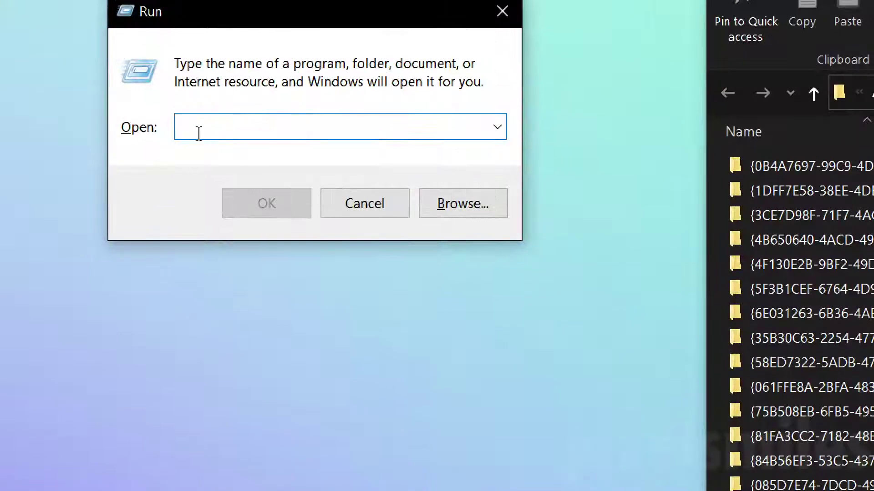
pyautogui.write('tem')
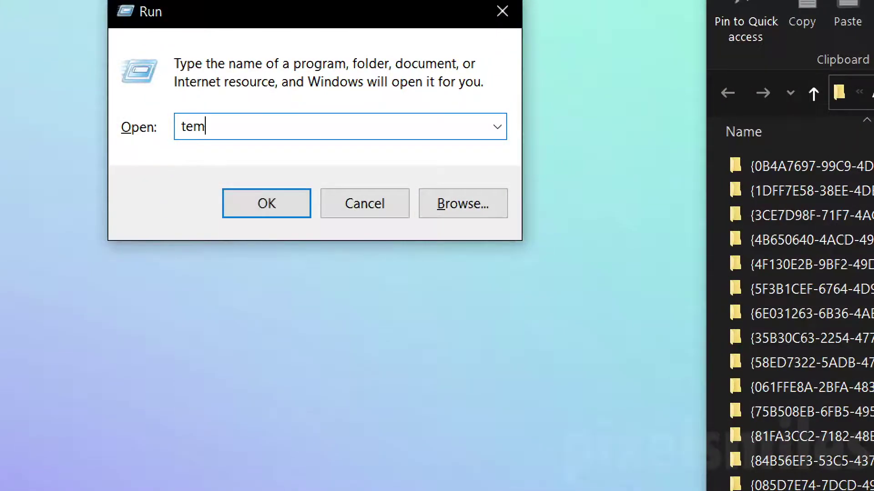
pyautogui.write('p')
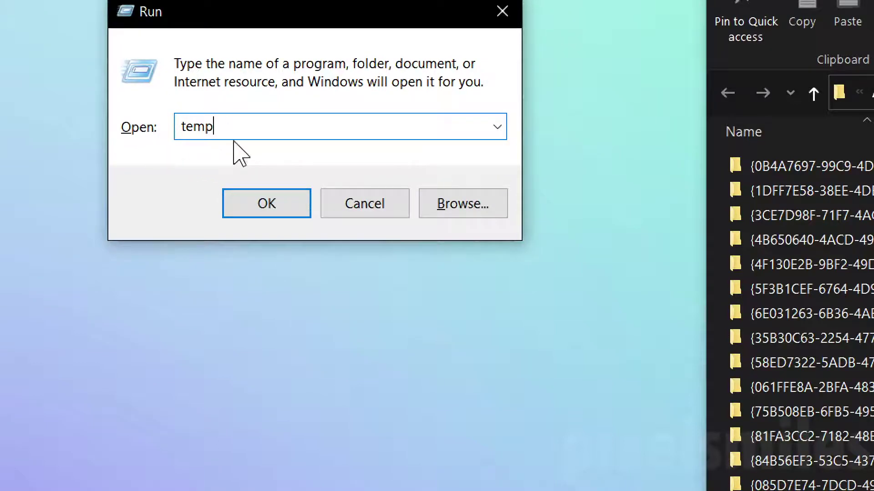
pyautogui.click(251, 208)
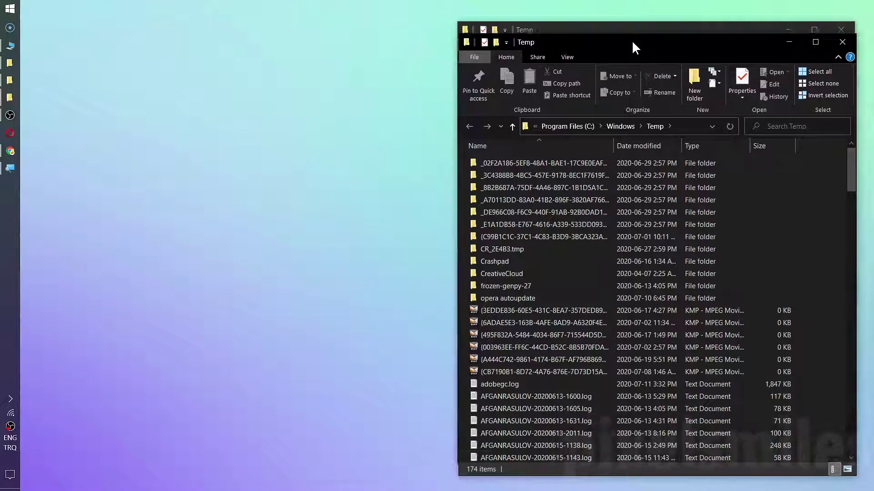
# Place Windows\Temp on the left, select all 174 items and request permanent deletion
pyautogui.moveTo(646, 42); pyautogui.dragTo(224, 26)
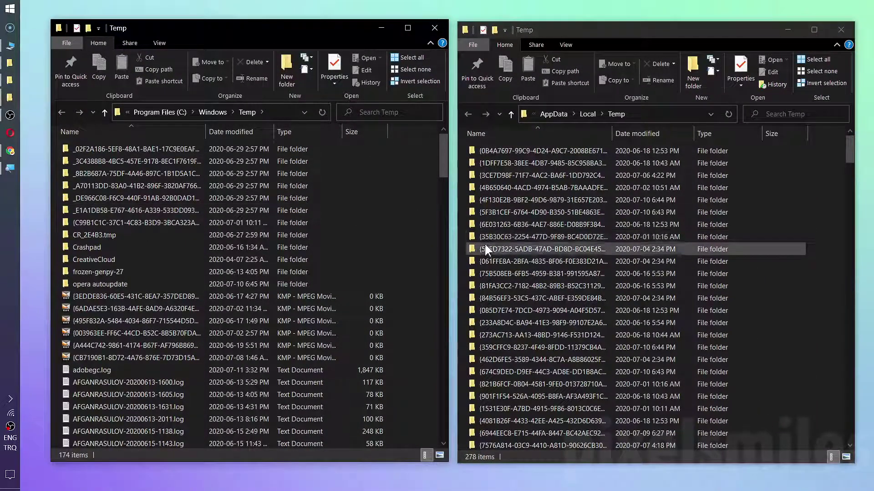
pyautogui.click(221, 186)
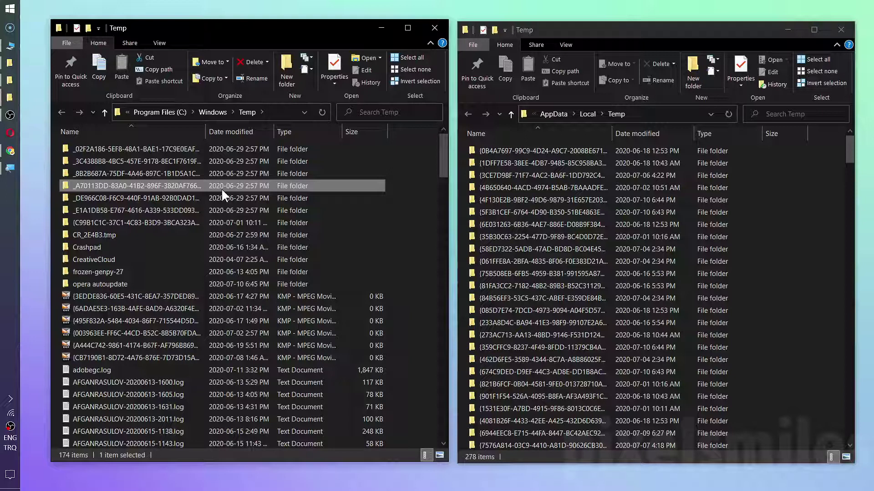
pyautogui.hotkey('ctrl', 'a')
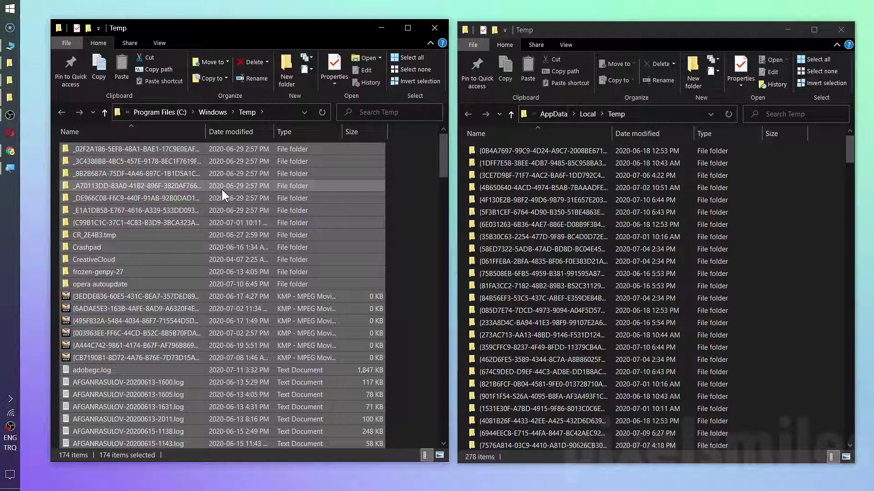
pyautogui.hotkey('shift', 'Delete')
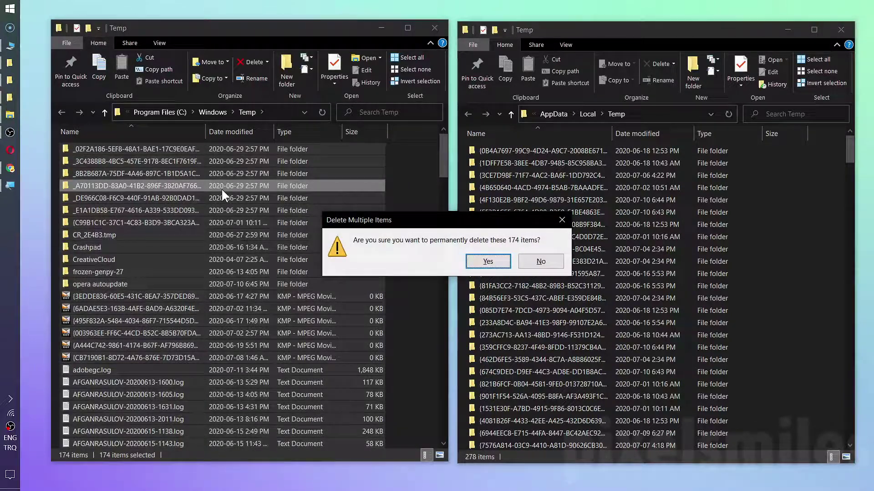
# Confirm the permanent delete with admin permission, skipping in-use ACC.log, leaving 13 items
pyautogui.press('Return')
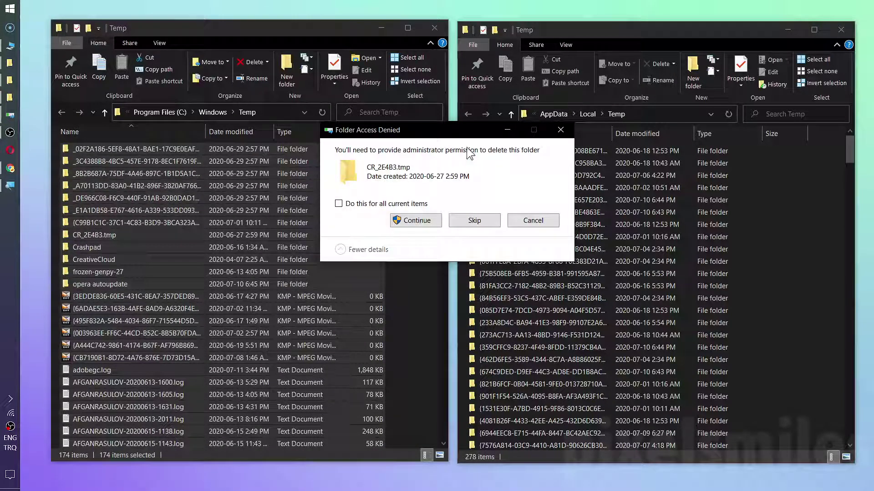
pyautogui.click(415, 221)
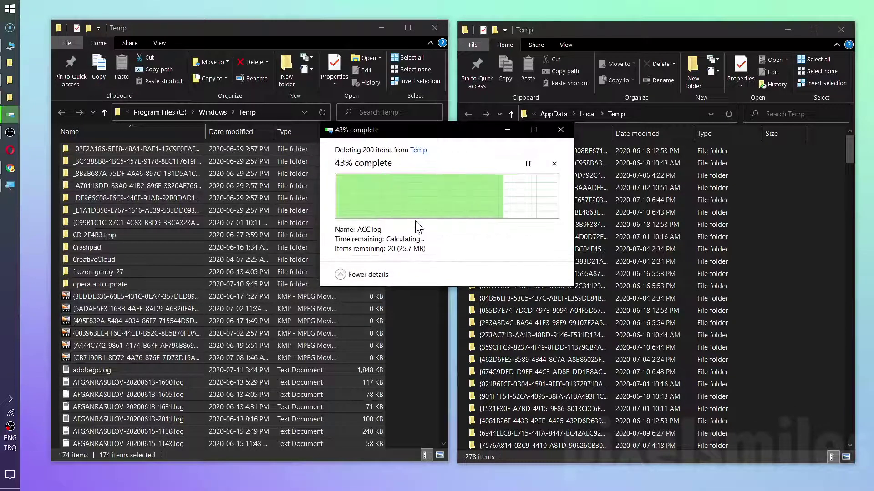
pyautogui.click(526, 259)
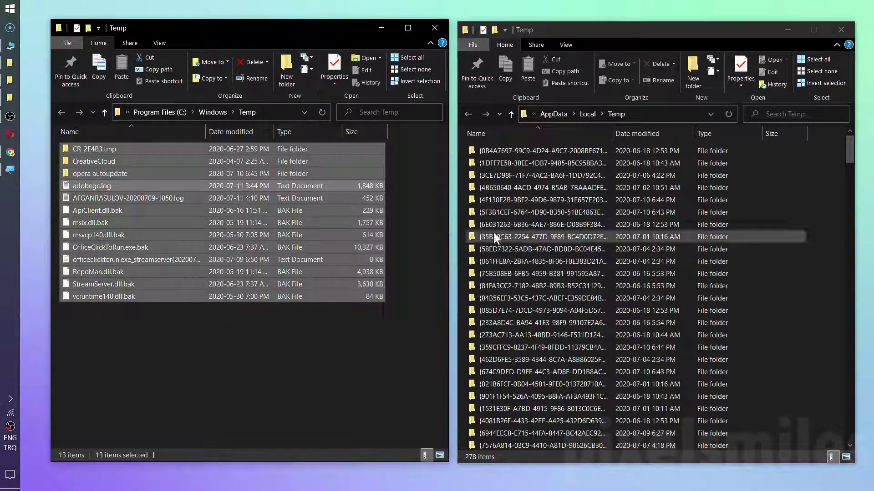
pyautogui.click(302, 317)
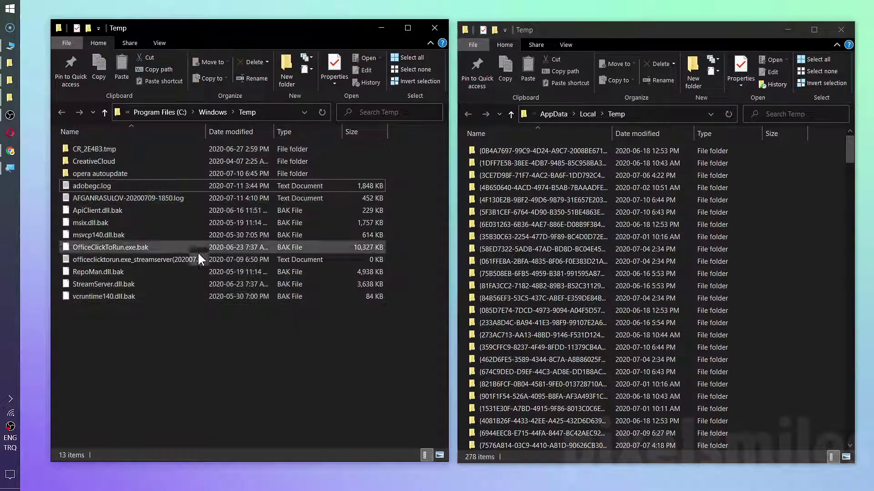
# Permanently delete all 278 user Temp items with admin permission, skipping in-use files, leaving 9
pyautogui.click(562, 226)
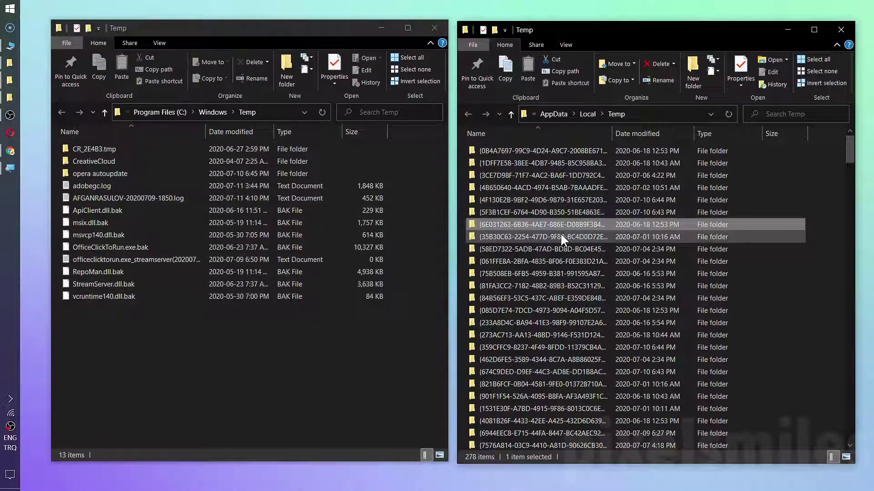
pyautogui.hotkey('ctrl', 'a')
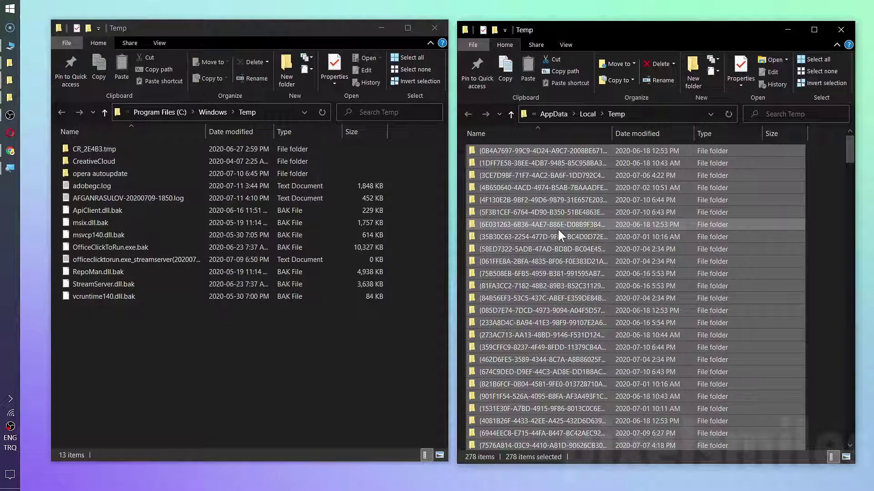
pyautogui.hotkey('shift', 'Delete')
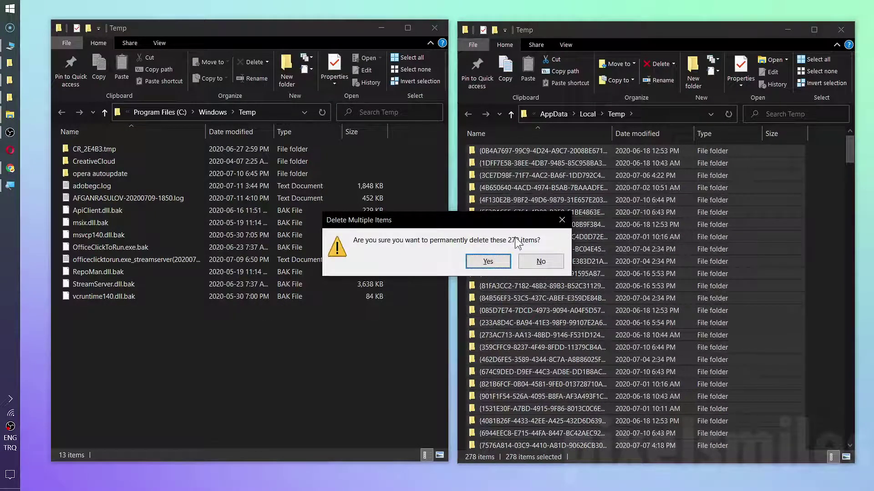
pyautogui.click(487, 263)
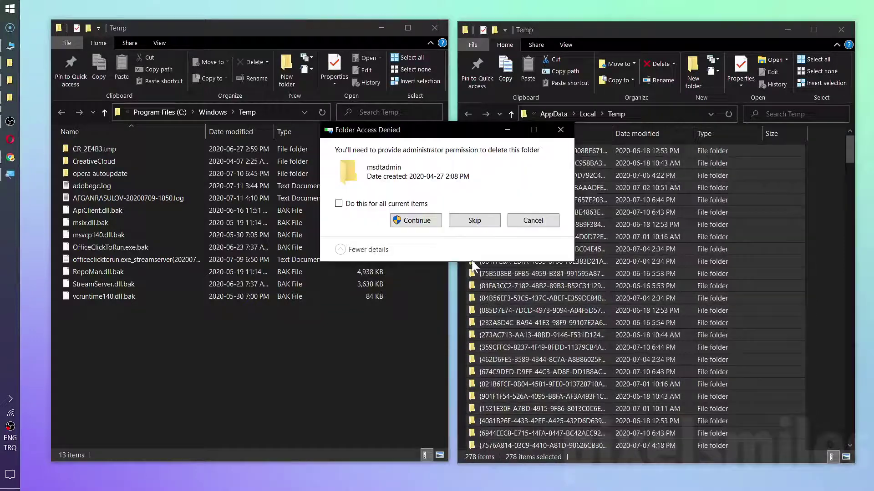
pyautogui.click(417, 221)
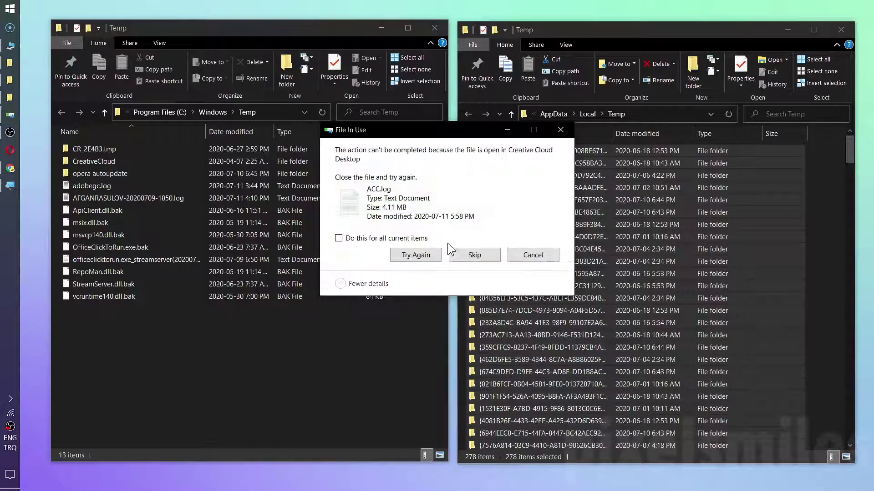
pyautogui.click(533, 256)
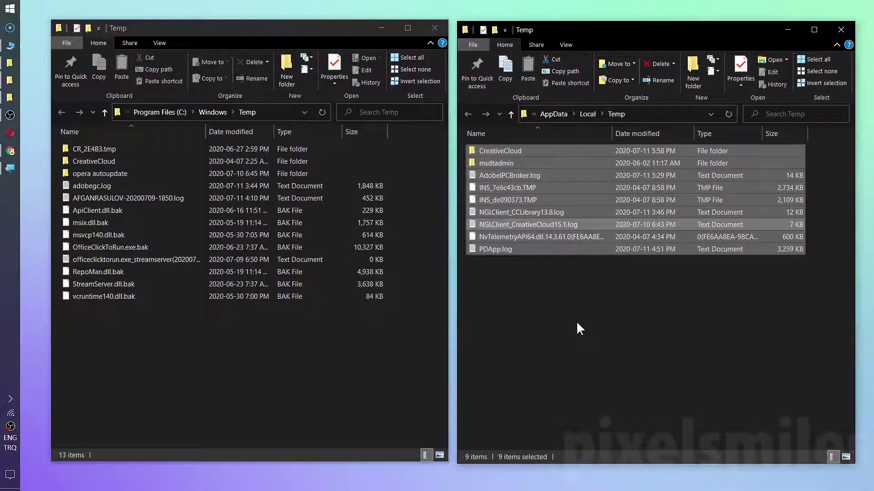
pyautogui.click(567, 325)
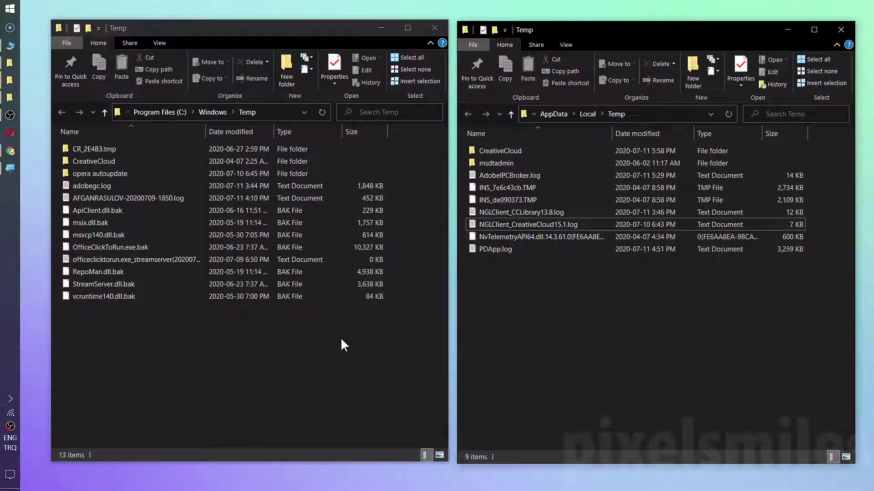
# Bring up This PC and close both Temp folder windows
pyautogui.press('super+e')
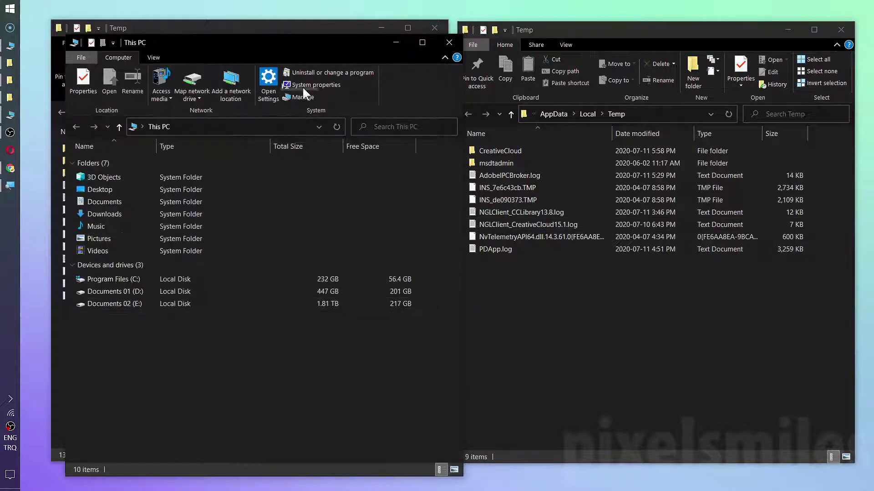
pyautogui.moveTo(284, 46); pyautogui.dragTo(375, 42)
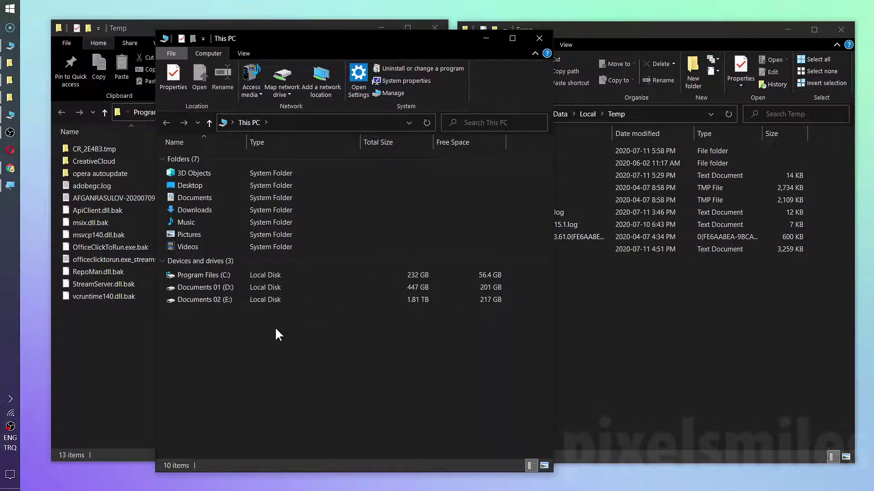
pyautogui.click(844, 27)
pyautogui.click(437, 28)
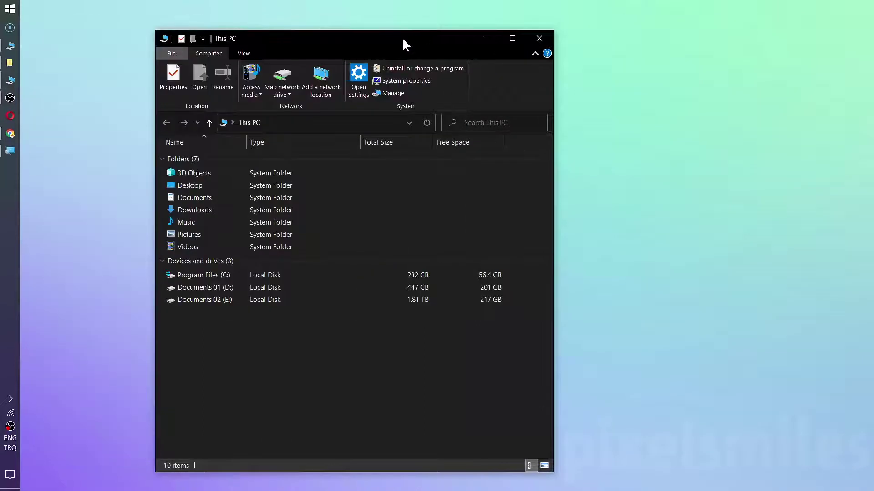
pyautogui.moveTo(402, 44); pyautogui.dragTo(418, 31)
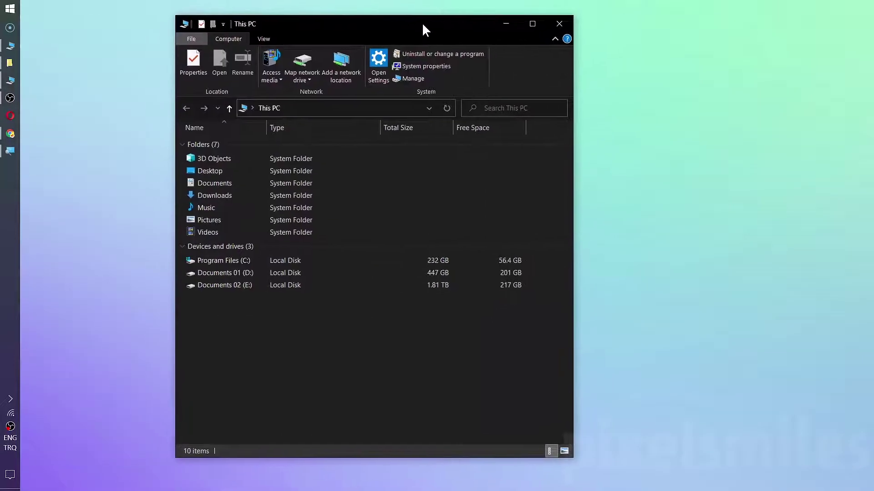
# Show Properties of Program Files (C:) and start Disk Cleanup from it
pyautogui.click(231, 262)
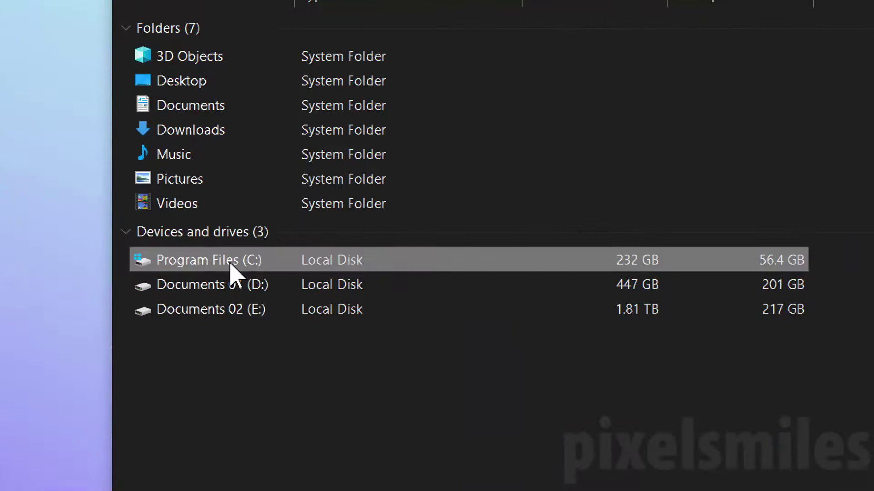
pyautogui.rightClick(230, 262)
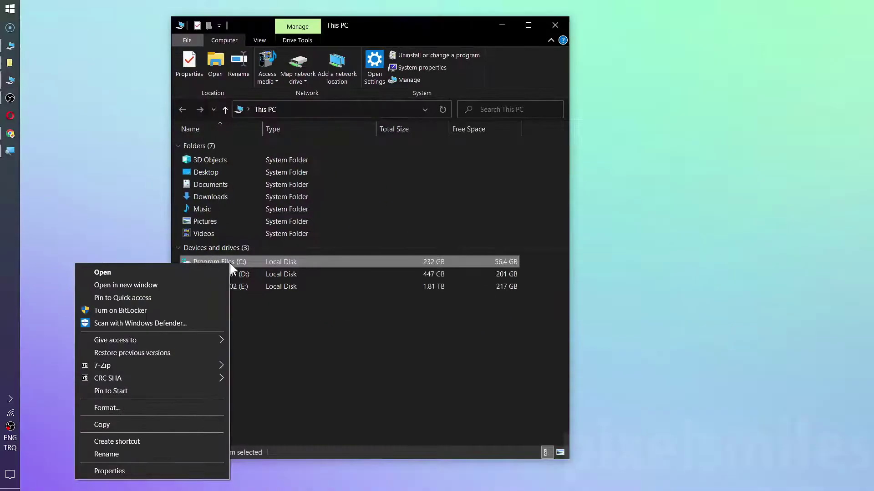
pyautogui.click(152, 474)
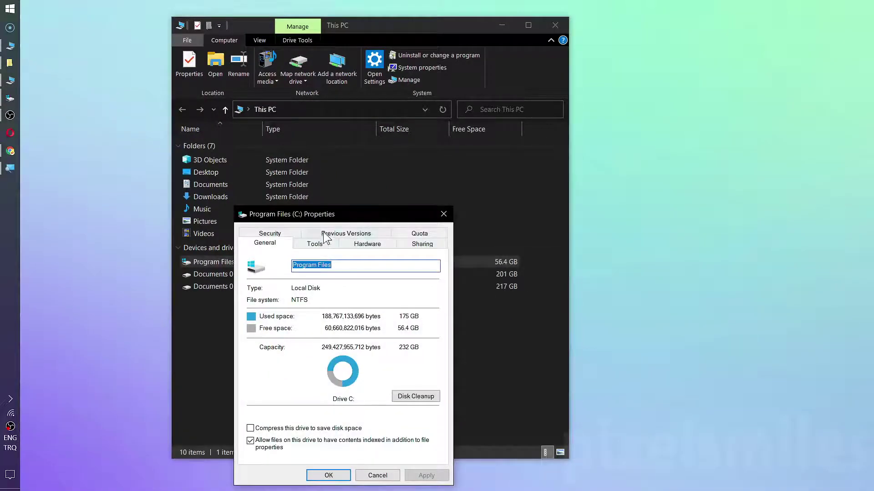
pyautogui.moveTo(320, 218); pyautogui.dragTo(394, 132)
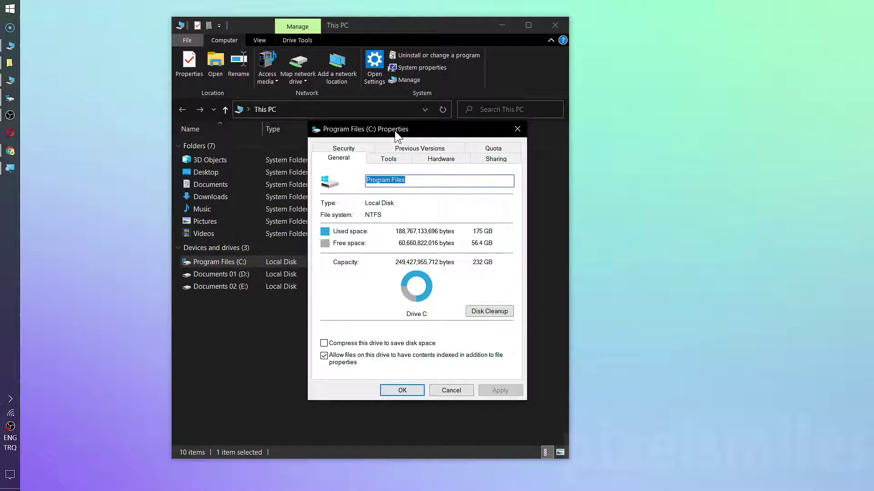
pyautogui.click(488, 314)
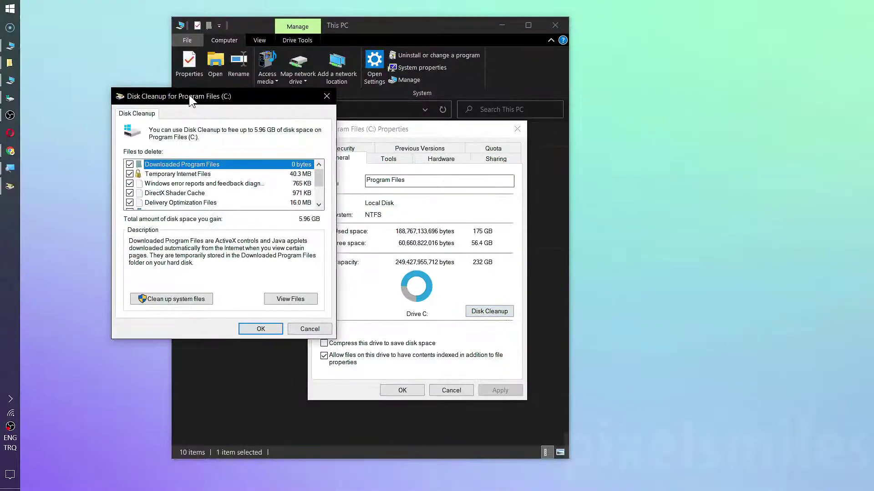
# Toggle Recycle Bin, Temporary files and Thumbnails off and back on, keeping all 5.96 GB checked
pyautogui.moveTo(189, 95); pyautogui.dragTo(366, 123)
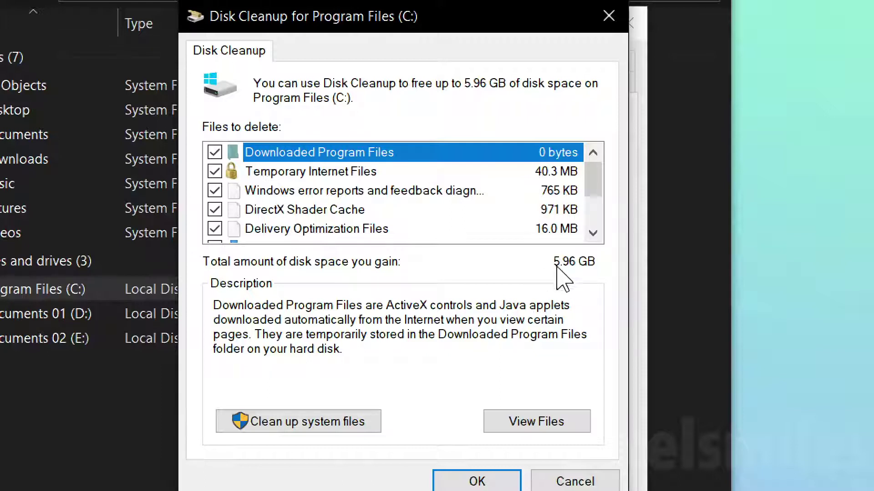
pyautogui.moveTo(595, 171); pyautogui.dragTo(595, 225)
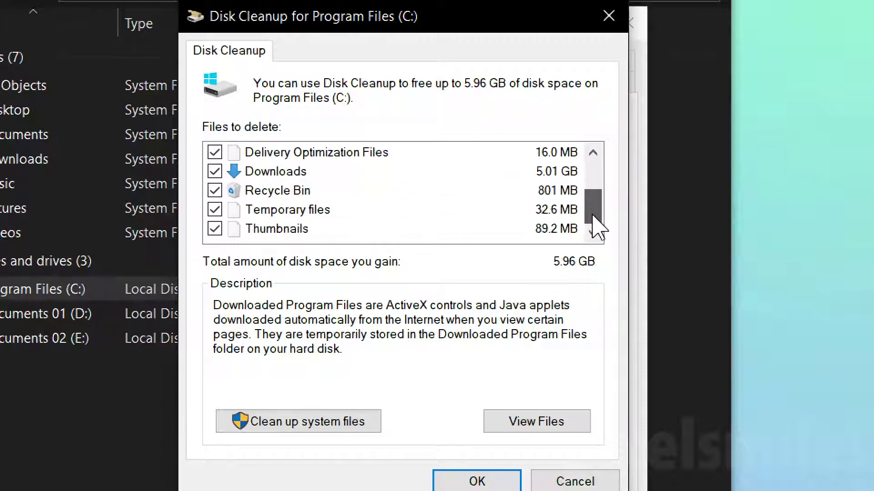
pyautogui.click(214, 191)
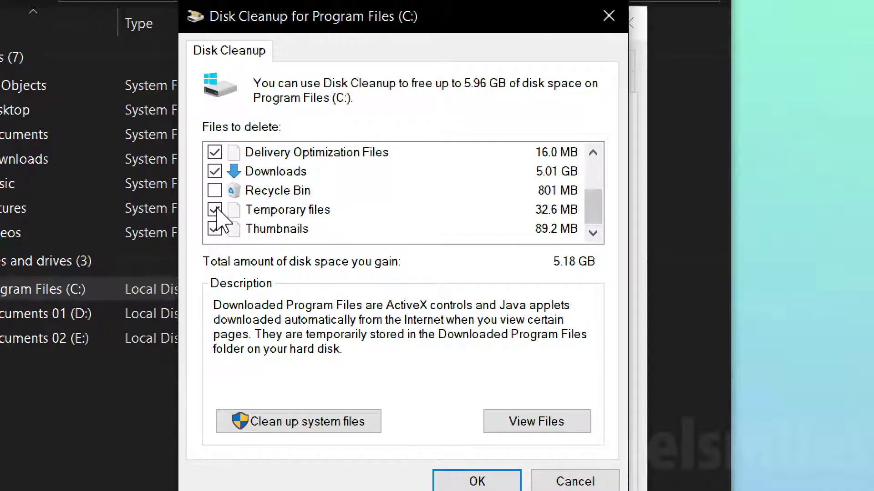
pyautogui.click(215, 210)
pyautogui.click(214, 230)
pyautogui.click(215, 193)
pyautogui.click(214, 210)
pyautogui.click(214, 228)
pyautogui.moveTo(593, 222); pyautogui.dragTo(593, 176)
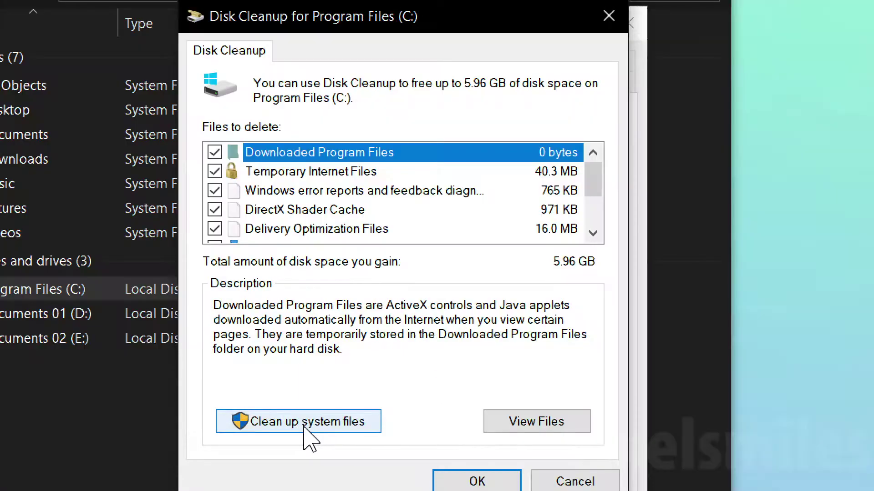
# Rescan drive C: with 'Clean up system files', moving the Properties aside to watch the scan
pyautogui.click(305, 430)
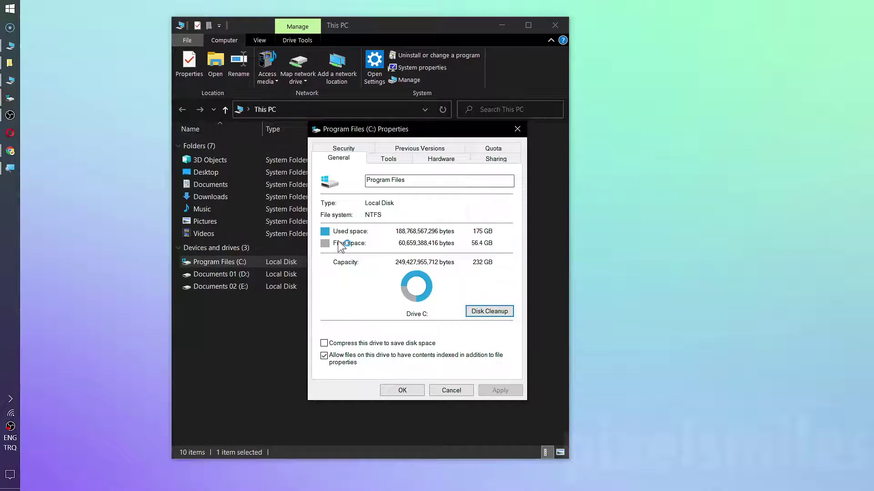
pyautogui.moveTo(397, 129); pyautogui.dragTo(389, 121)
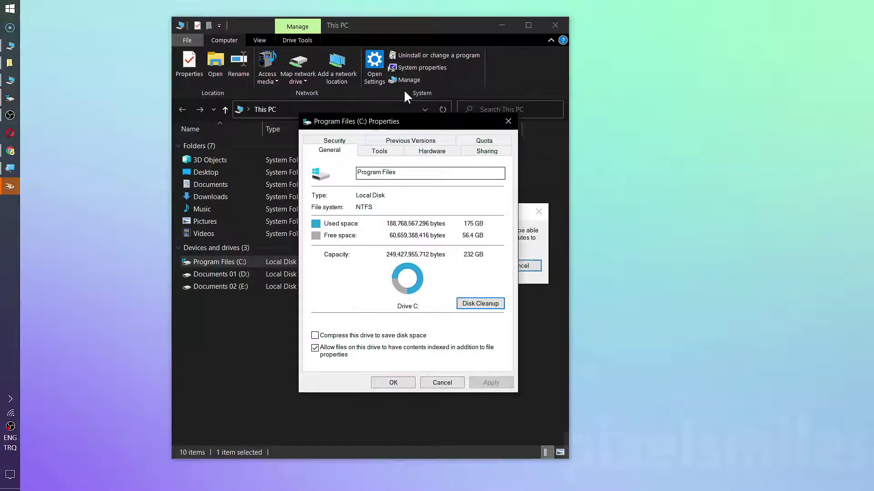
pyautogui.moveTo(406, 123); pyautogui.dragTo(219, 120)
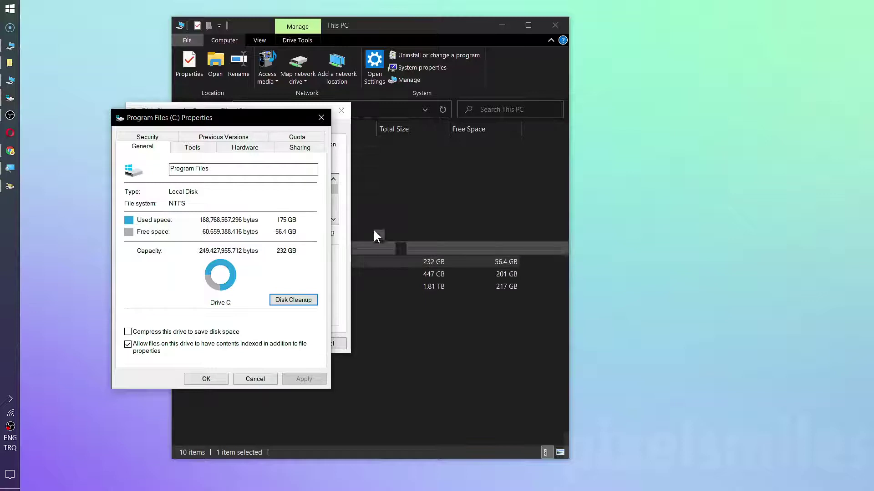
pyautogui.moveTo(147, 117); pyautogui.dragTo(448, 120)
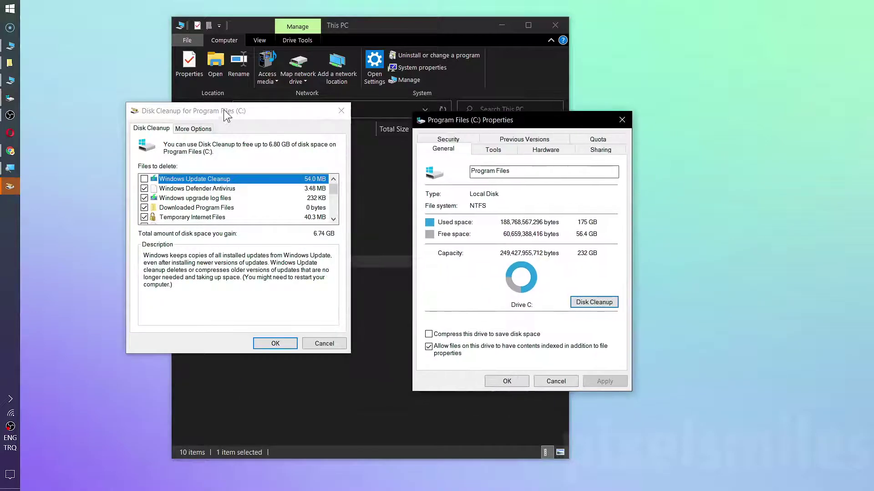
# Check System error minidump files to reach 6.80 GB and start deleting the marked files
pyautogui.moveTo(229, 118); pyautogui.dragTo(474, 144)
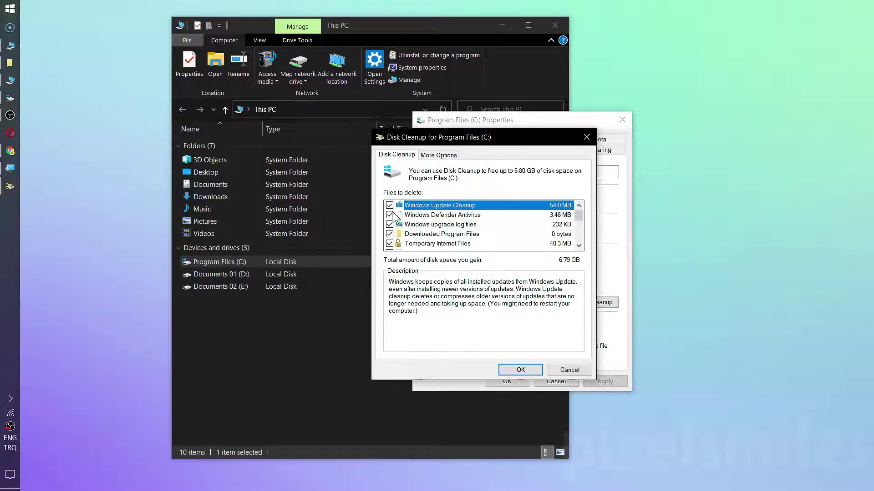
pyautogui.moveTo(578, 215); pyautogui.dragTo(580, 224)
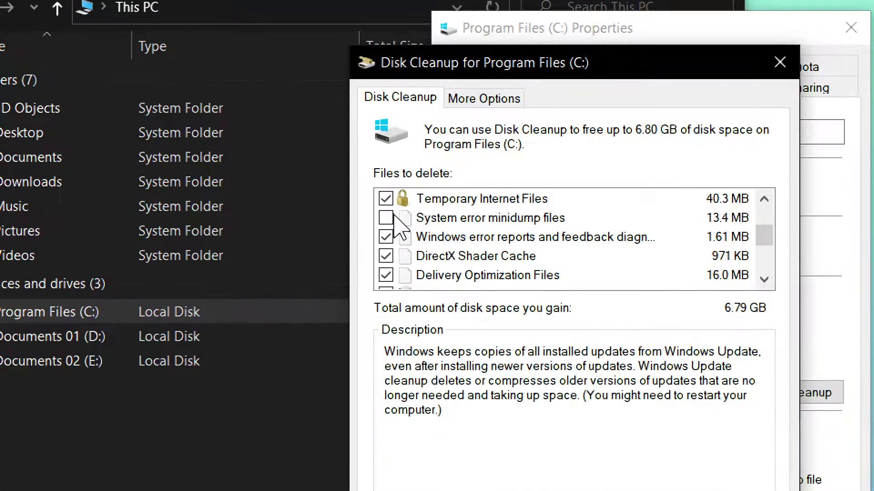
pyautogui.click(404, 218)
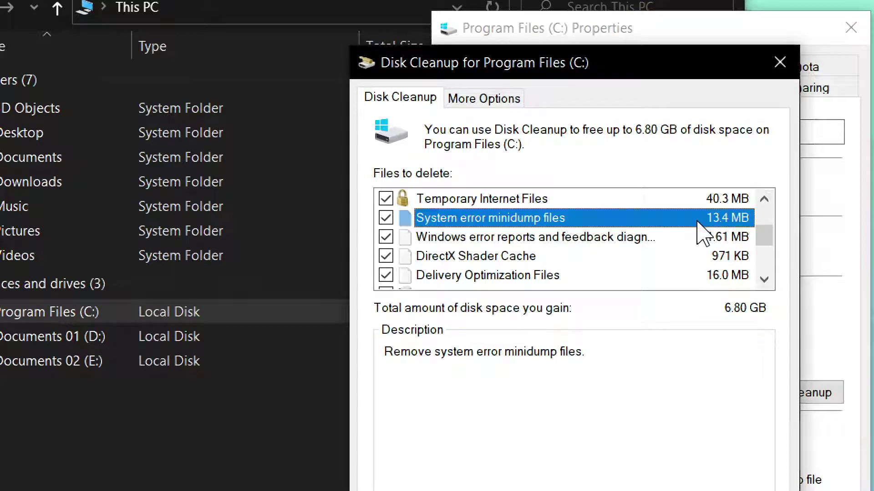
pyautogui.click(754, 236)
pyautogui.moveTo(760, 238); pyautogui.dragTo(767, 277)
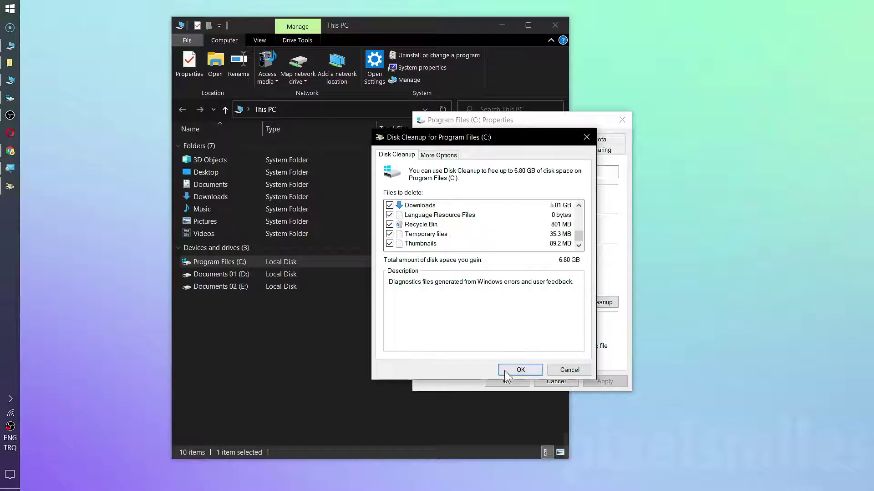
pyautogui.click(506, 370)
# Confirm 'Delete Files' so Disk Cleanup removes the 6.80 GB marked on drive C:
pyautogui.click(454, 260)
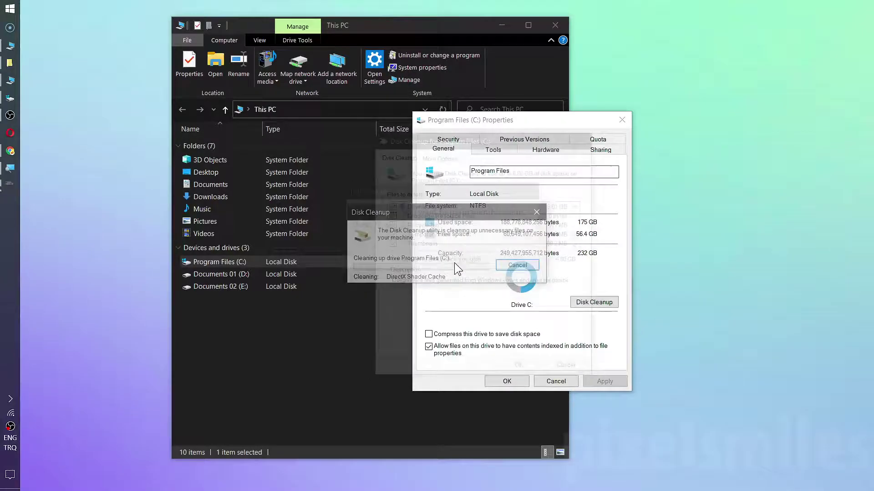